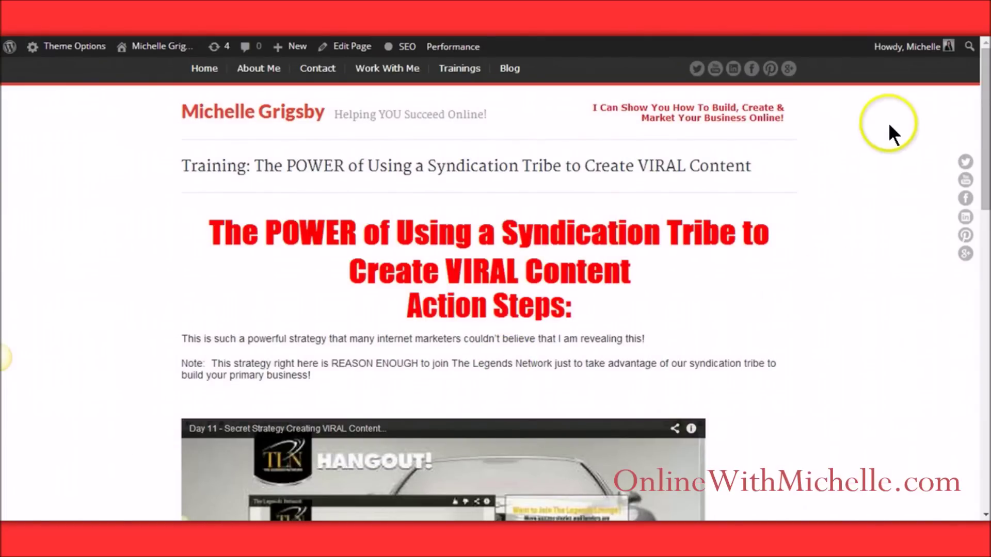
Step: Scroll the live training page down to the Day 11 video and open it on YouTube
mouse_move(986, 106)
mouse_down()
mouse_move(986, 198)
mouse_move(986, 103)
mouse_up()
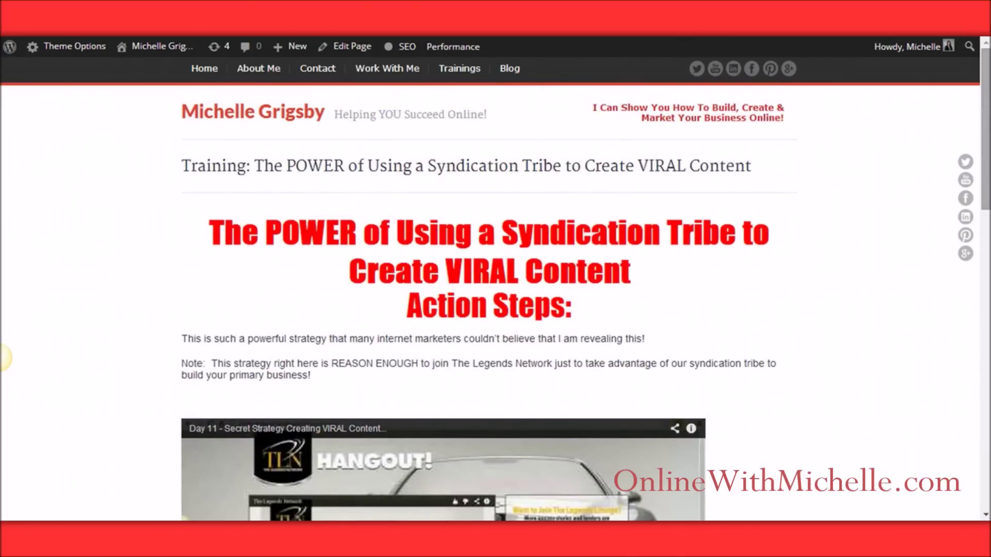
drag(986, 103, 987, 150)
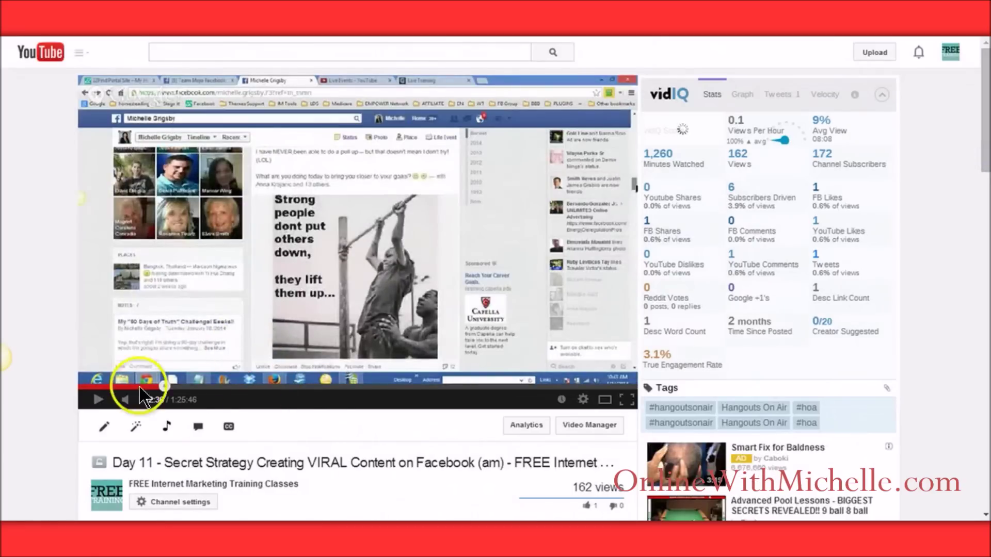
Step: Show the Day 11 video's Share options with its short youtu.be link
mouse_move(987, 137)
mouse_down()
mouse_move(987, 149)
mouse_move(987, 116)
mouse_move(987, 147)
mouse_up()
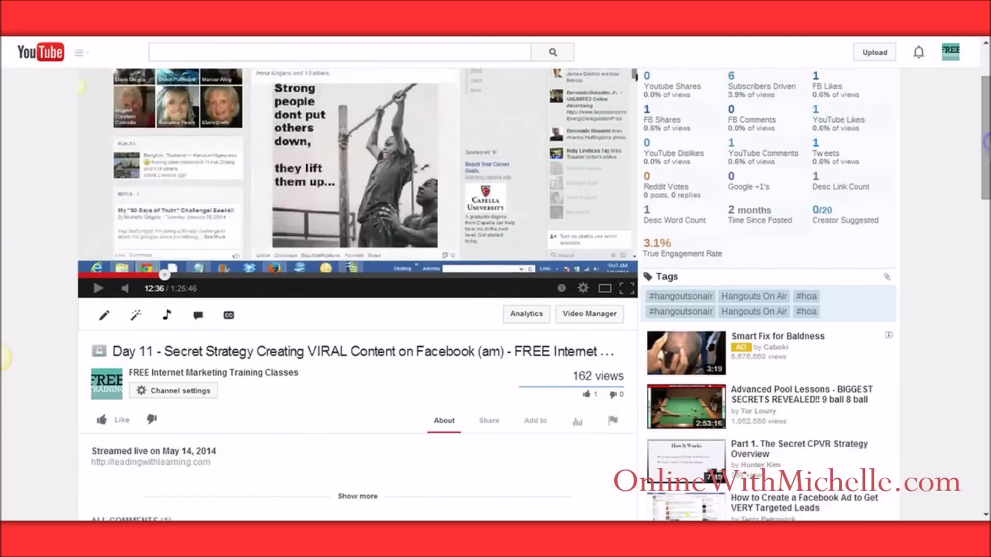
click(488, 421)
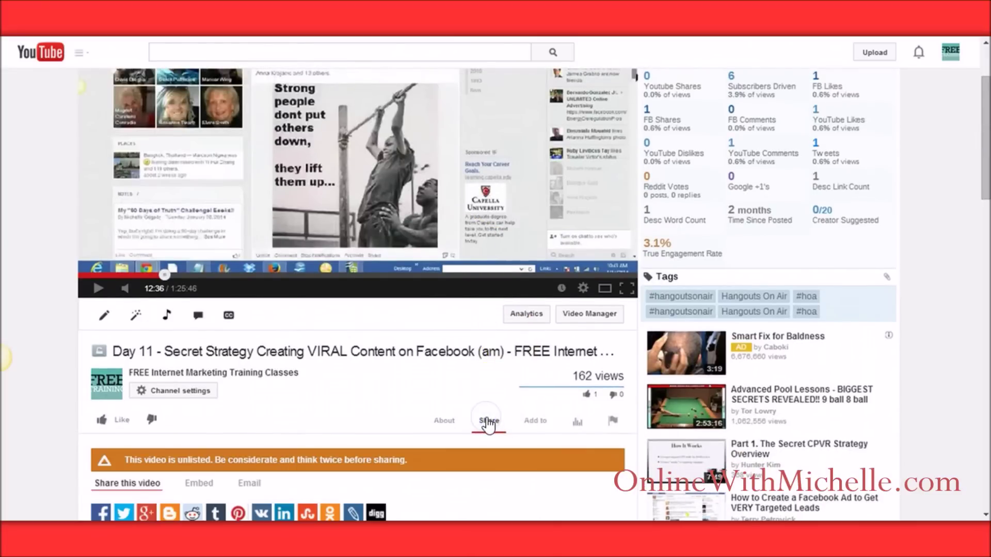
Step: Show the video's embed code and try the old-code and privacy-enhanced options, leaving both off
drag(987, 170, 987, 262)
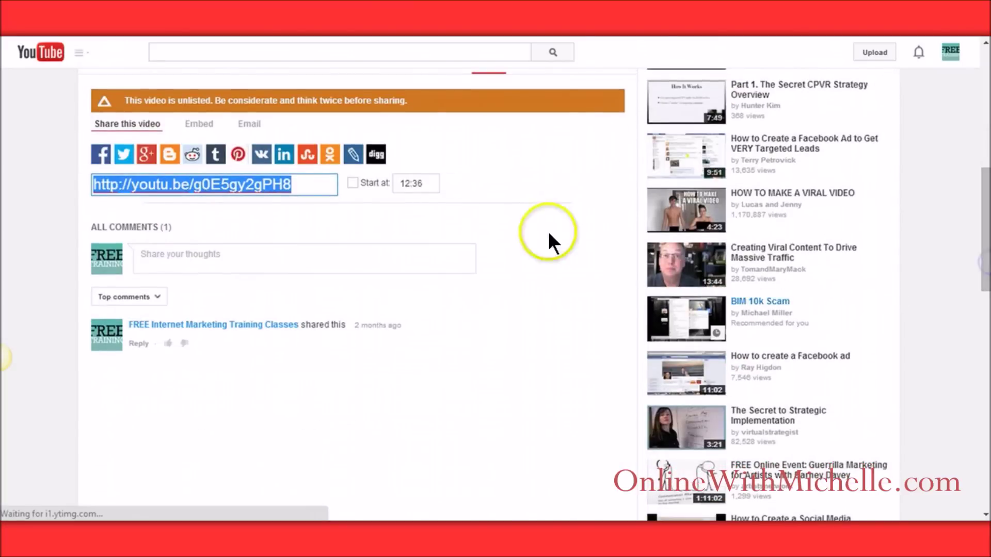
click(199, 125)
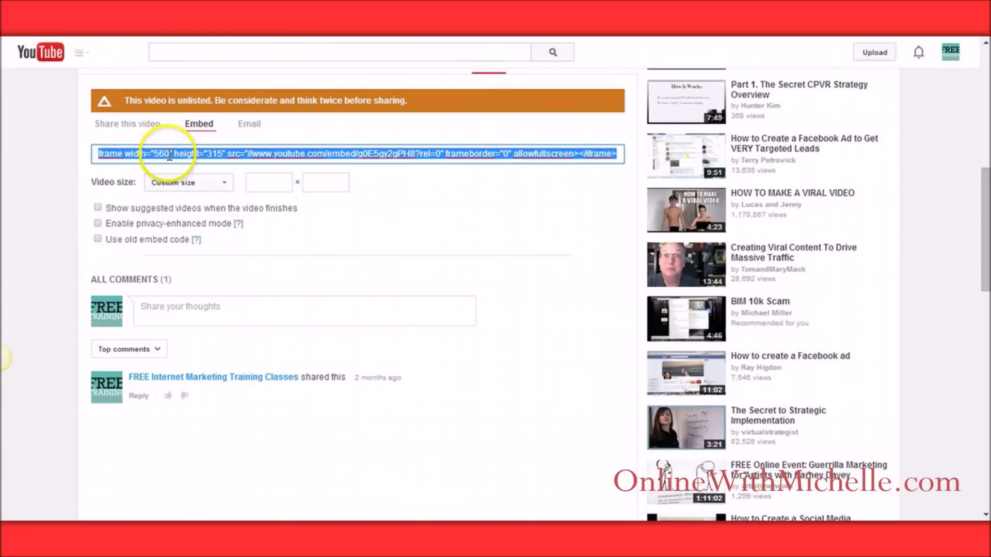
click(139, 150)
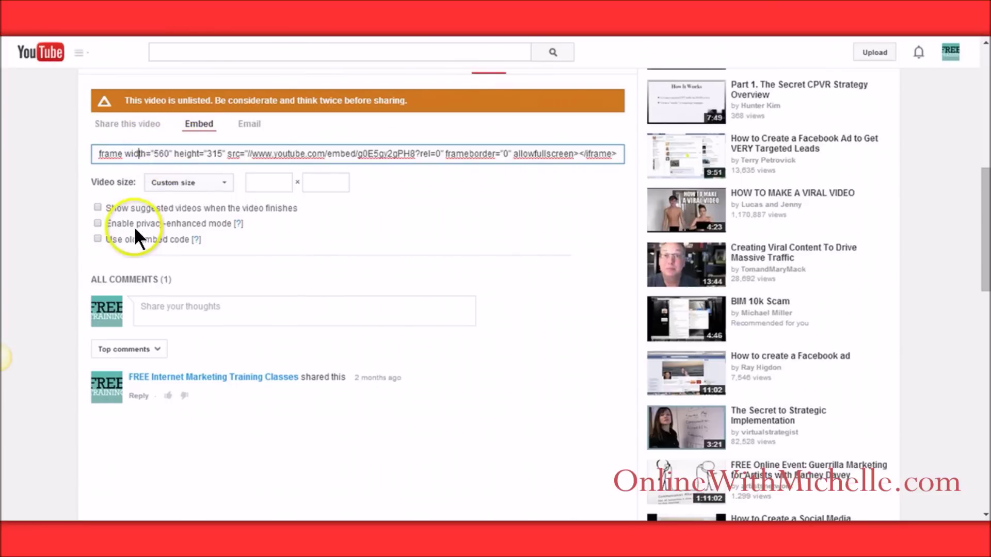
click(97, 238)
click(97, 223)
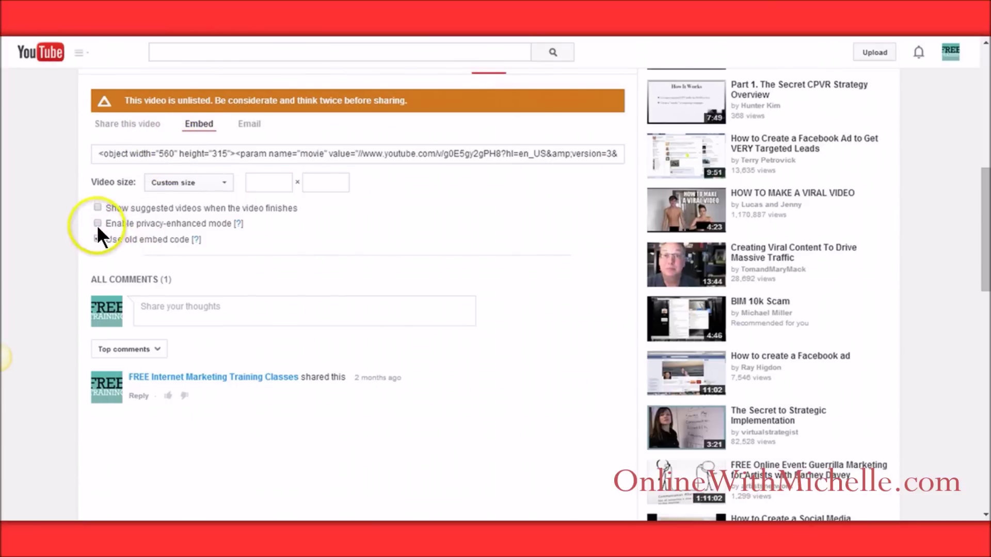
click(97, 238)
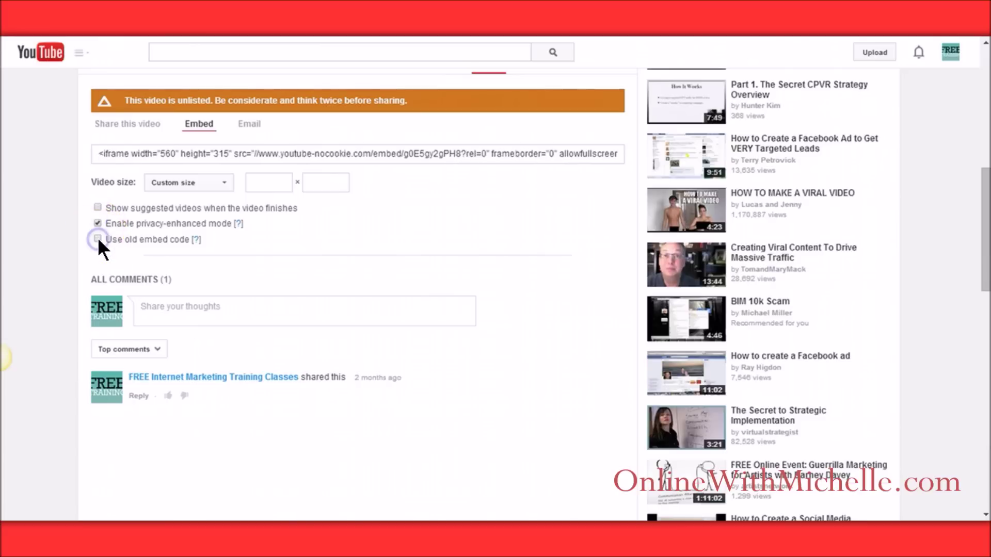
click(97, 223)
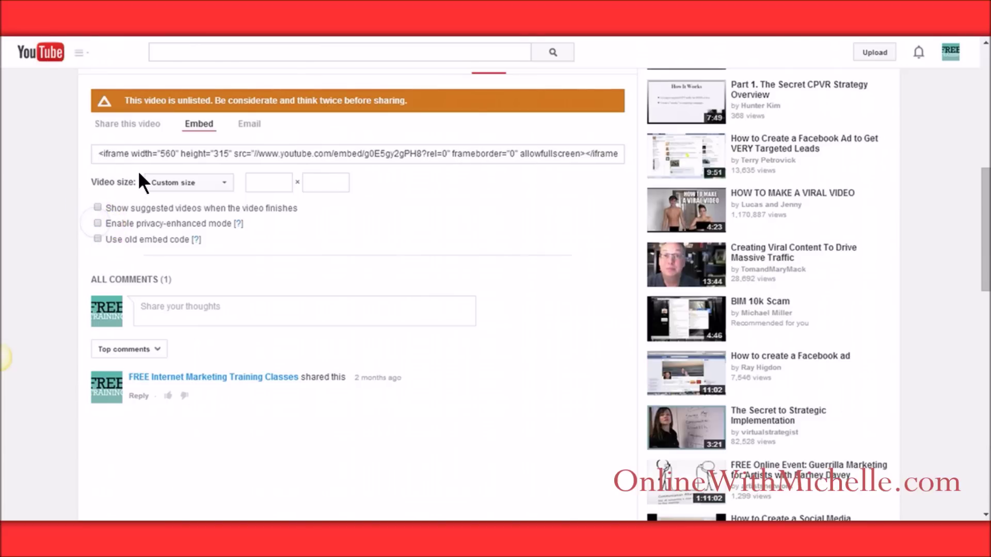
Step: Keep suggested videos off, set a custom 800 × 450 size, and copy the iframe code
click(116, 156)
click(97, 207)
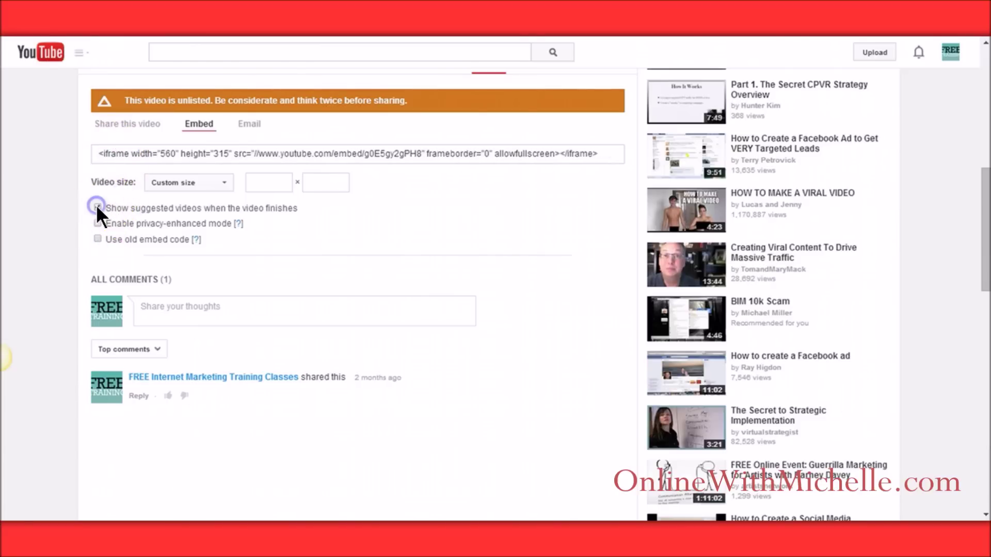
click(97, 206)
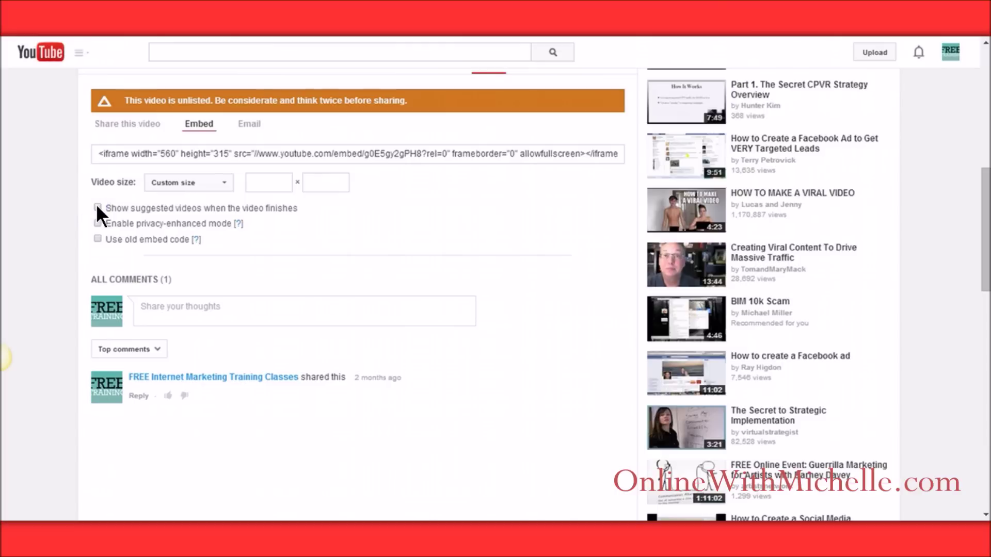
click(103, 154)
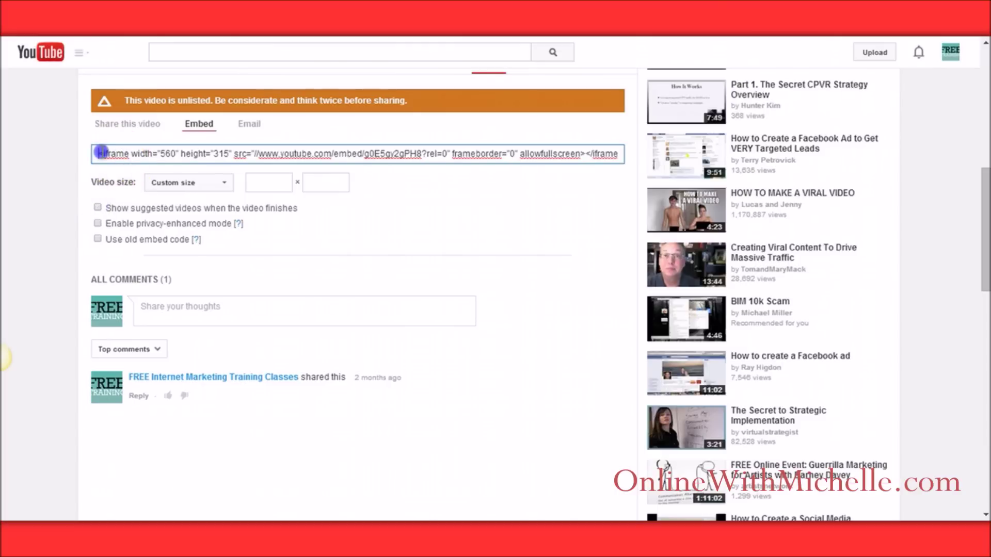
drag(101, 153, 618, 132)
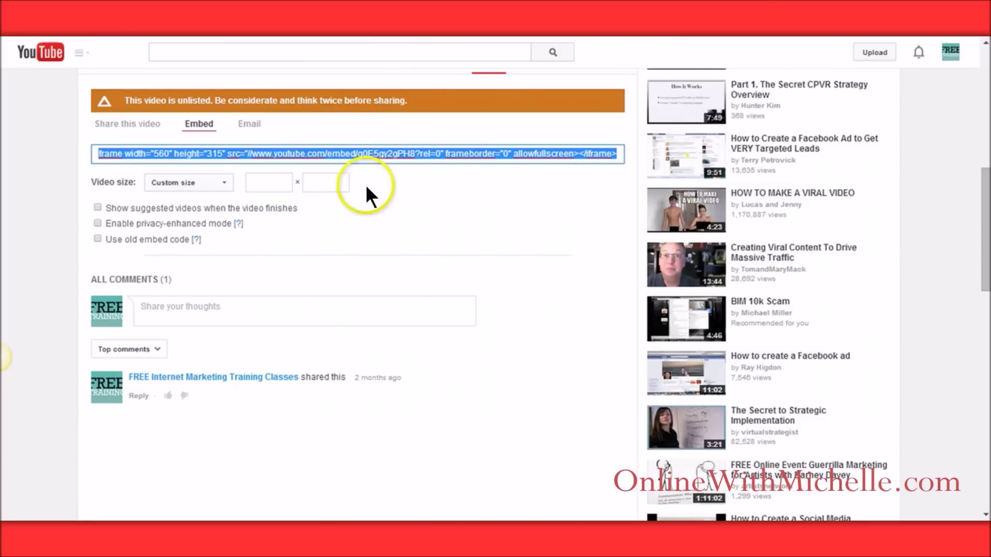
click(279, 181)
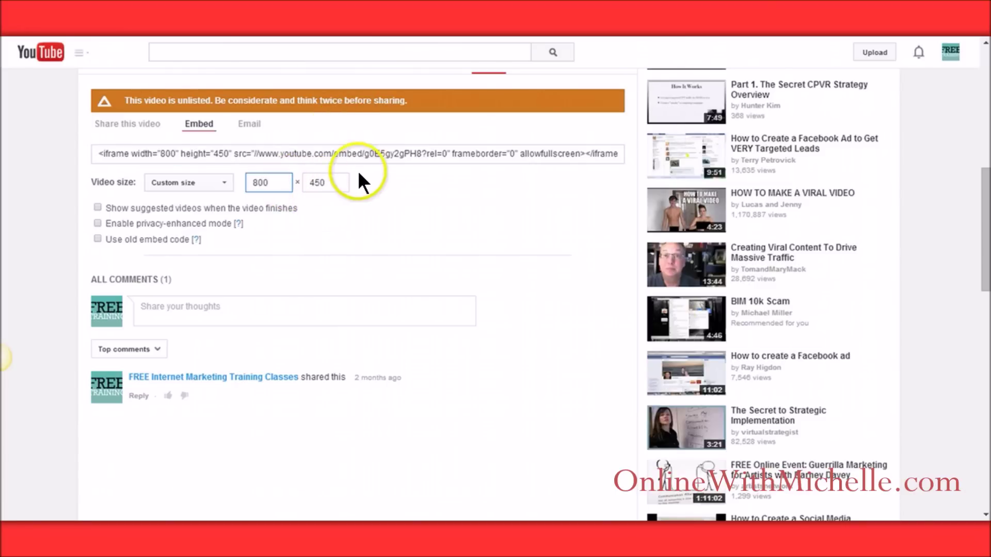
drag(94, 153, 619, 127)
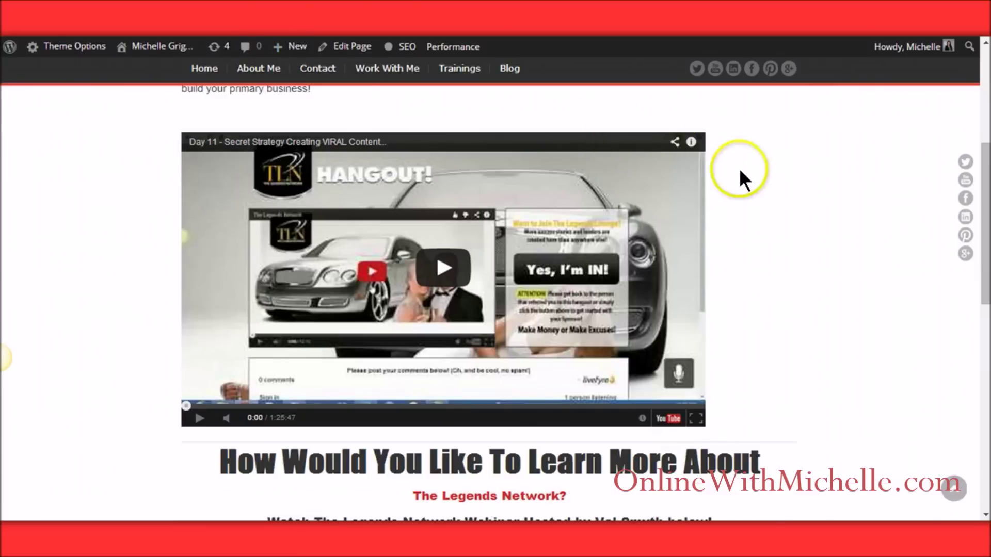
Step: Edit the training page and overwrite the old video box with an 'xx' placeholder
mouse_move(985, 181)
mouse_down()
mouse_move(986, 140)
mouse_move(987, 176)
mouse_up()
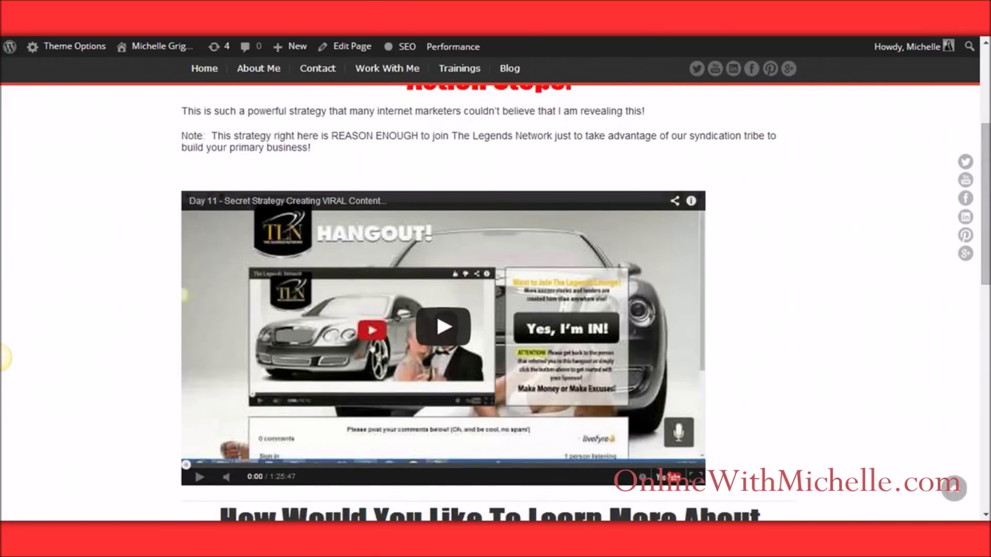
click(351, 46)
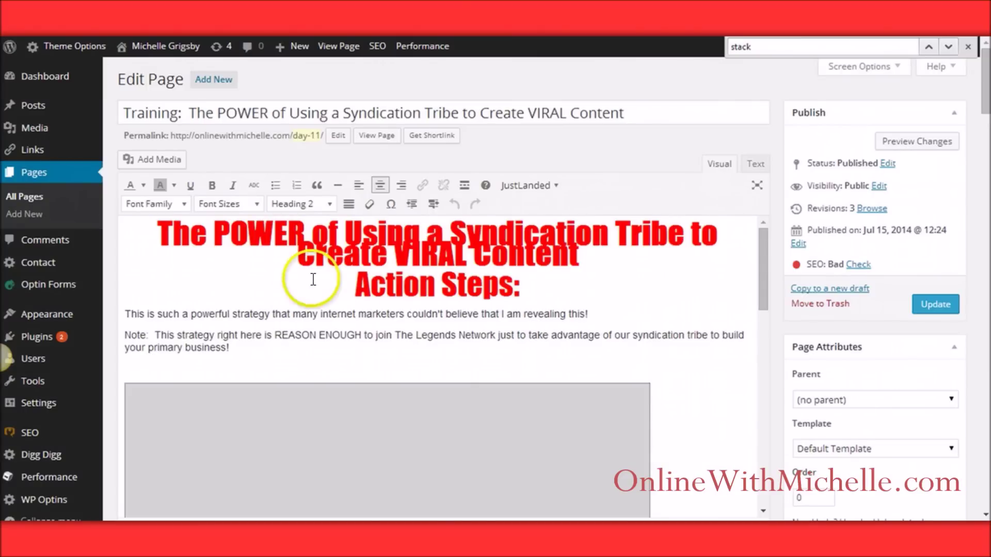
mouse_move(764, 261)
mouse_down()
mouse_move(765, 271)
mouse_move(767, 256)
mouse_up()
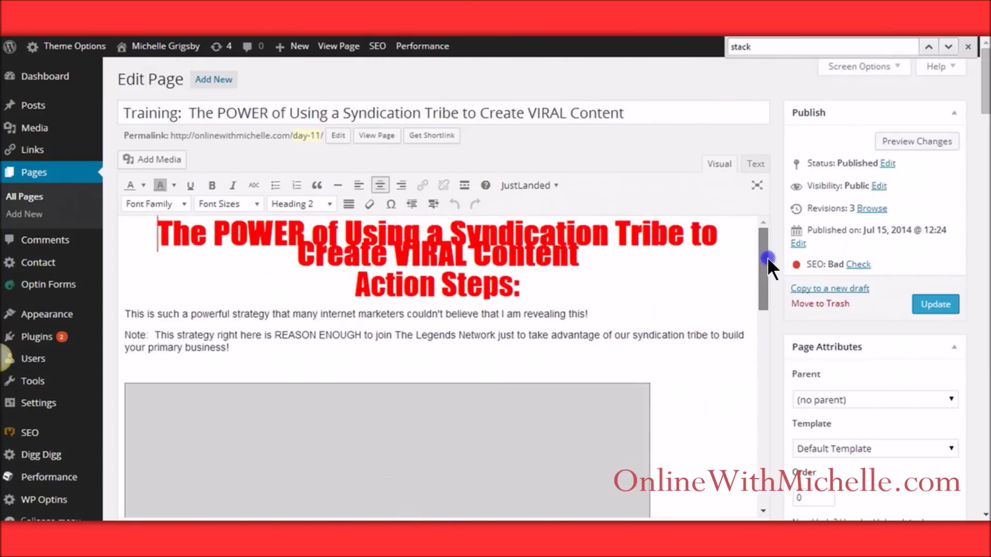
click(488, 440)
text(xxxxxxxx)
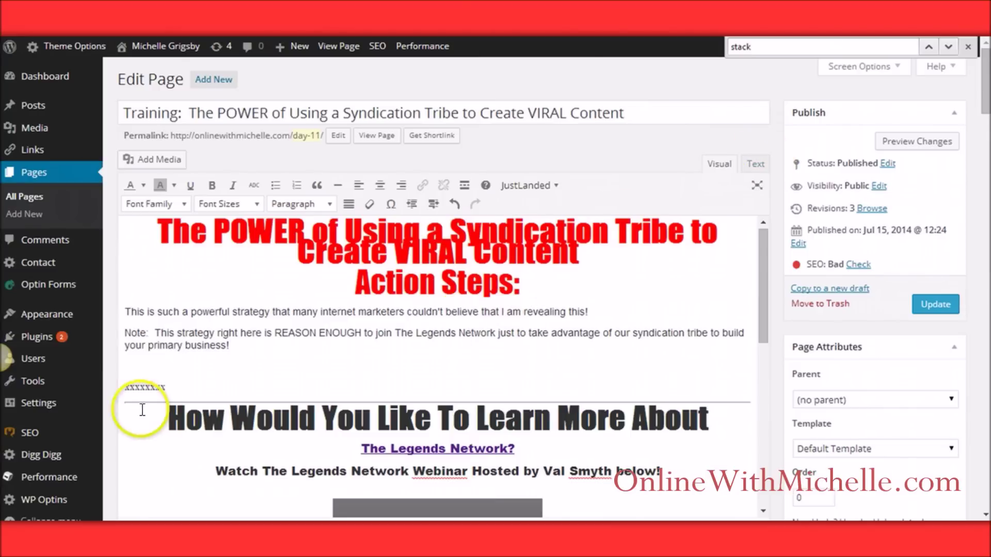
Step: Paste the copied 800 × 450 iframe code over the x's line in the Text view
click(755, 166)
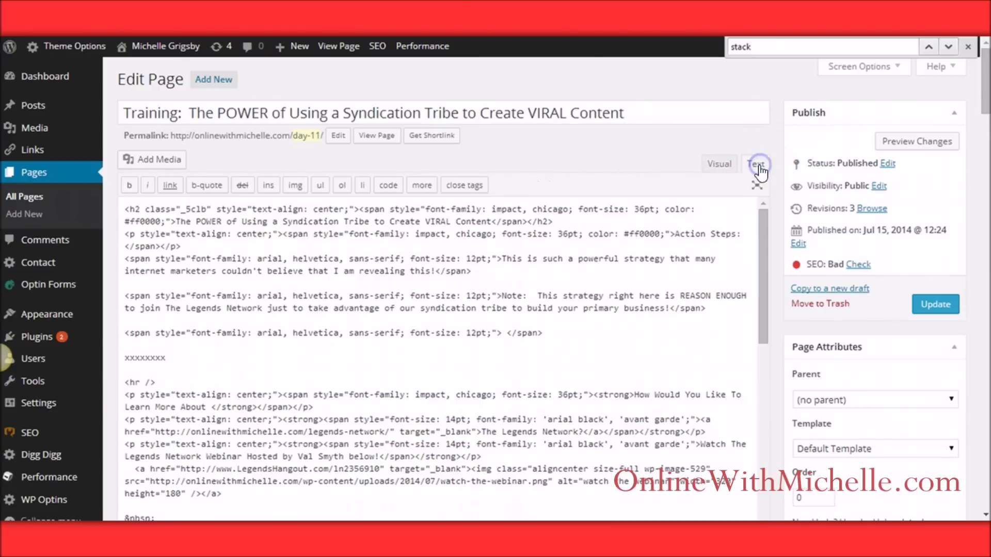
drag(167, 358, 132, 357)
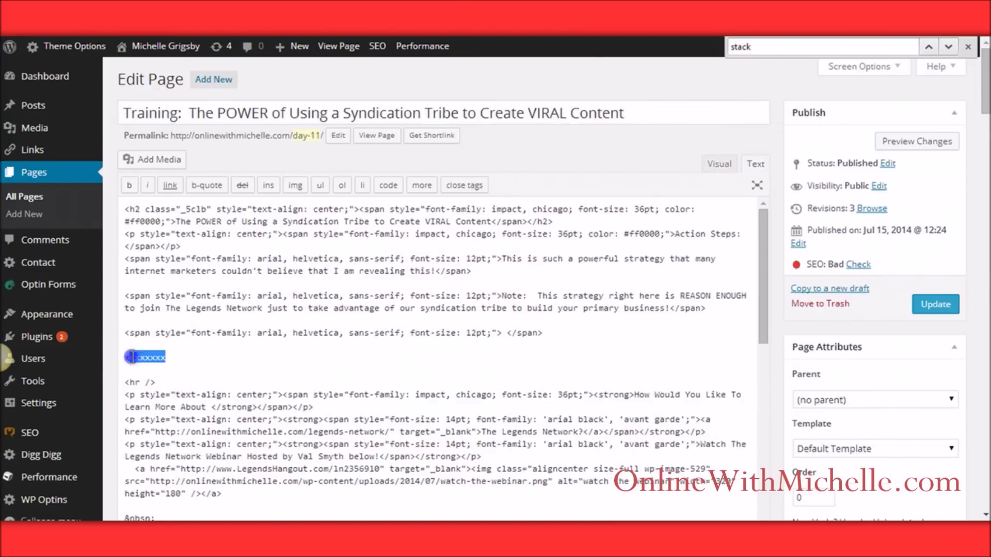
right_click(136, 358)
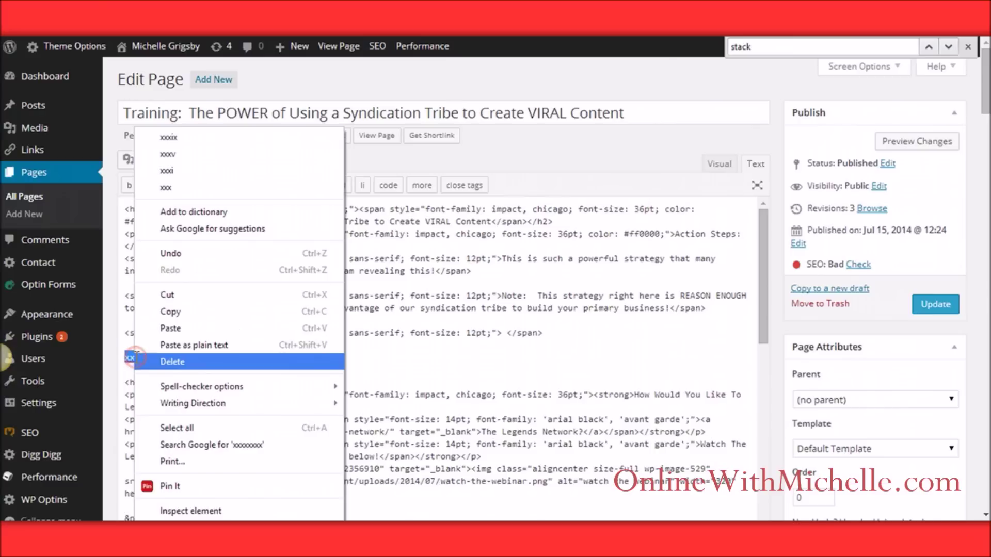
click(177, 322)
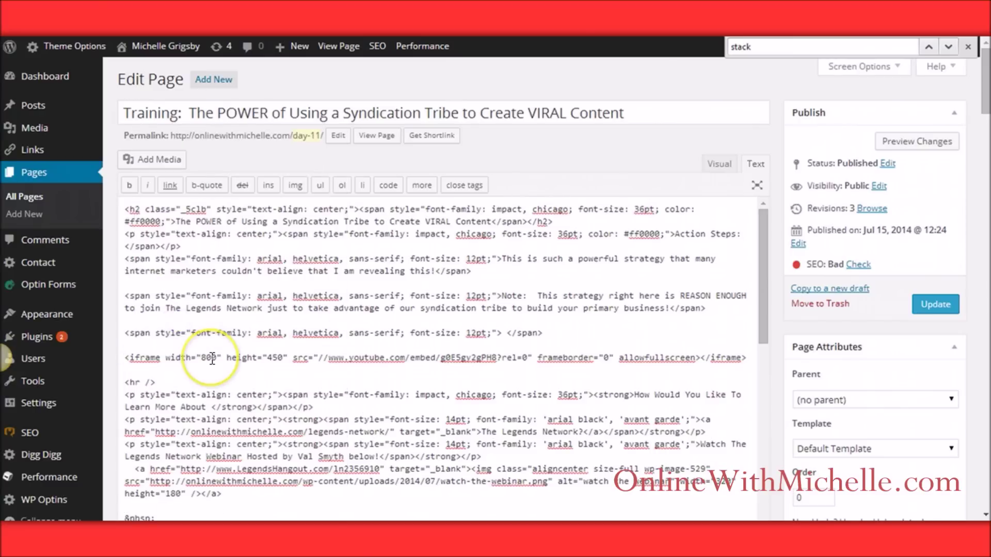
click(721, 164)
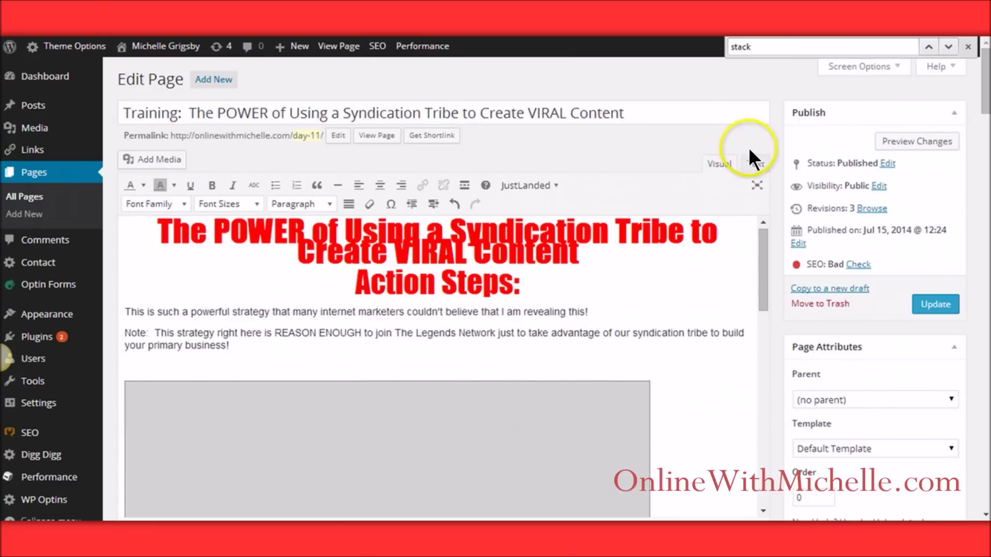
click(754, 164)
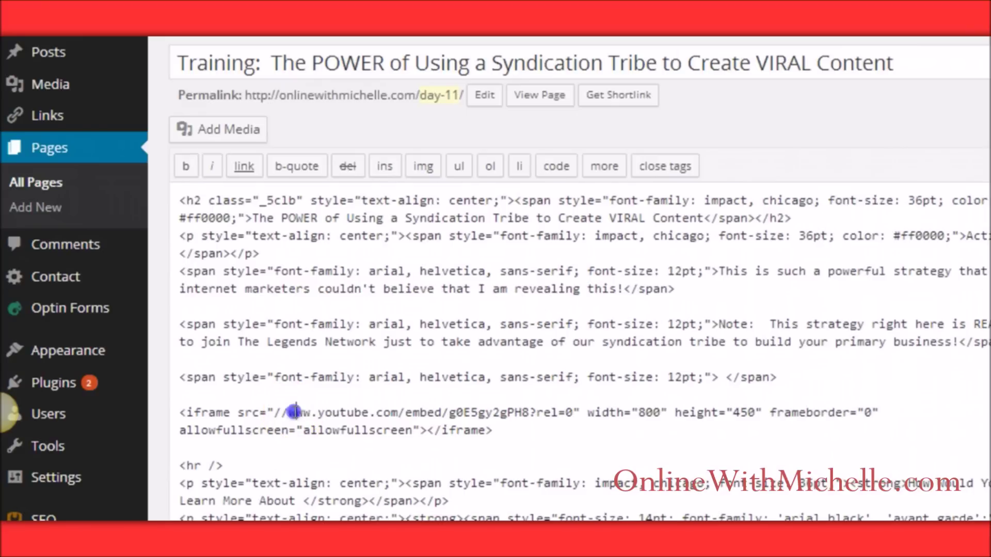
Step: Append &autoplay=1 after rel=0 in the iframe src URL and update the page
drag(206, 358, 234, 357)
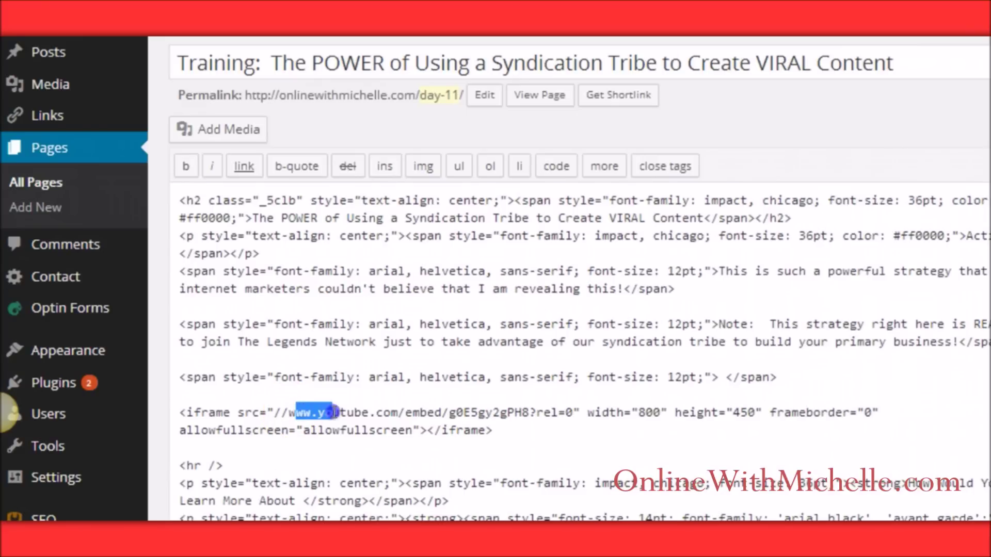
drag(335, 413, 403, 412)
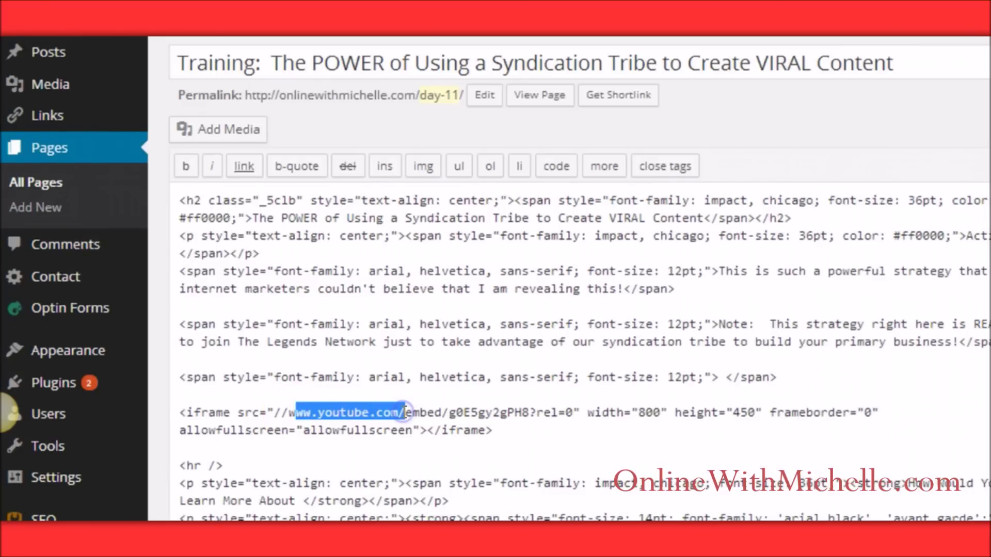
click(405, 411)
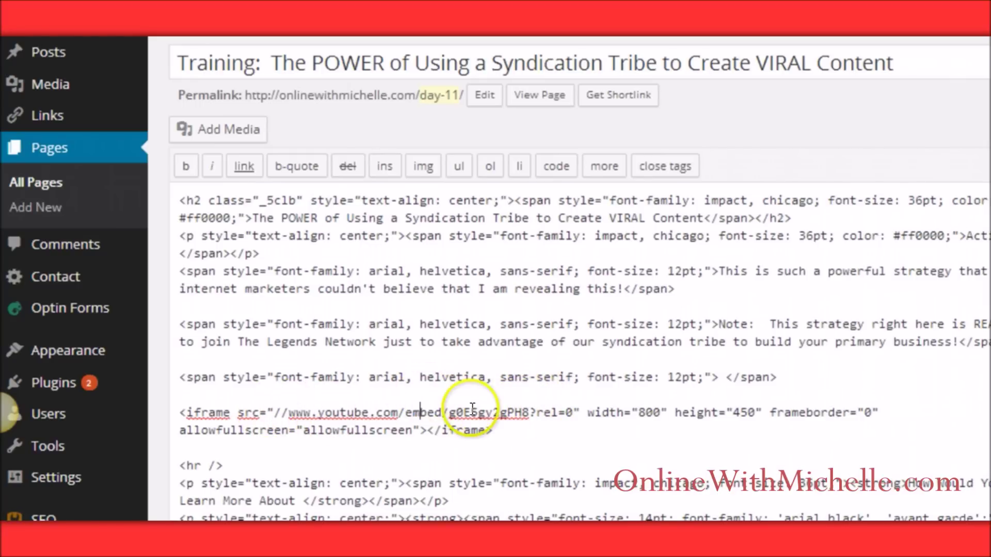
drag(570, 411, 579, 411)
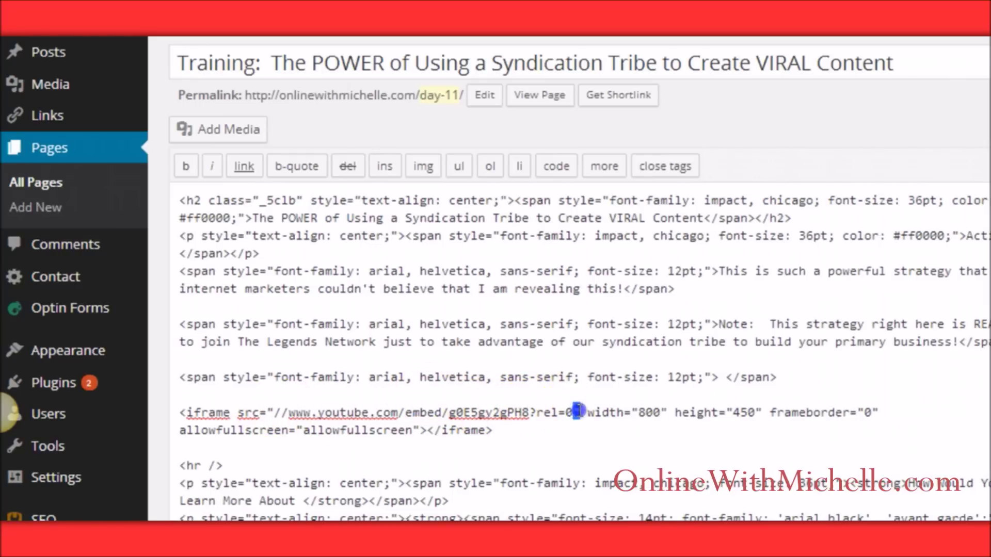
click(580, 411)
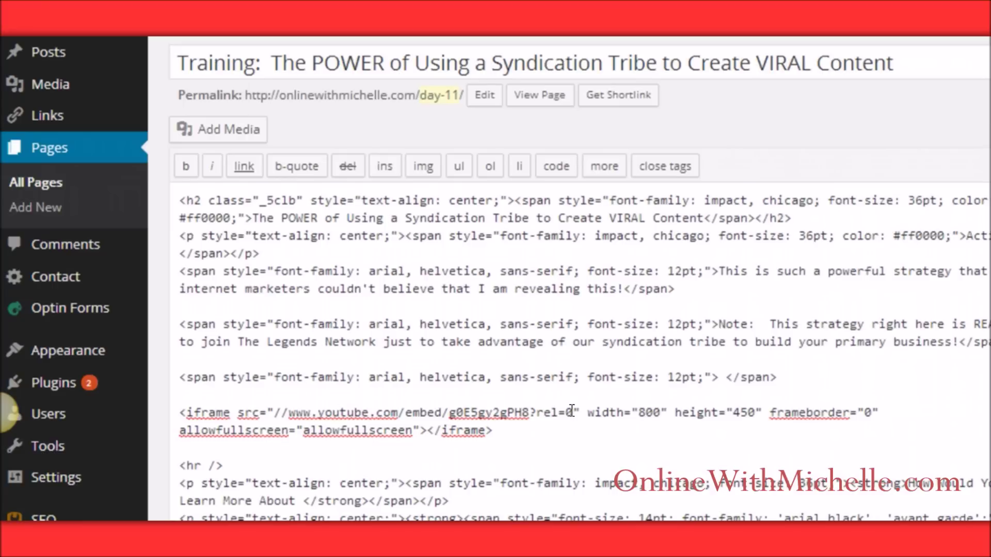
text(&autopla)
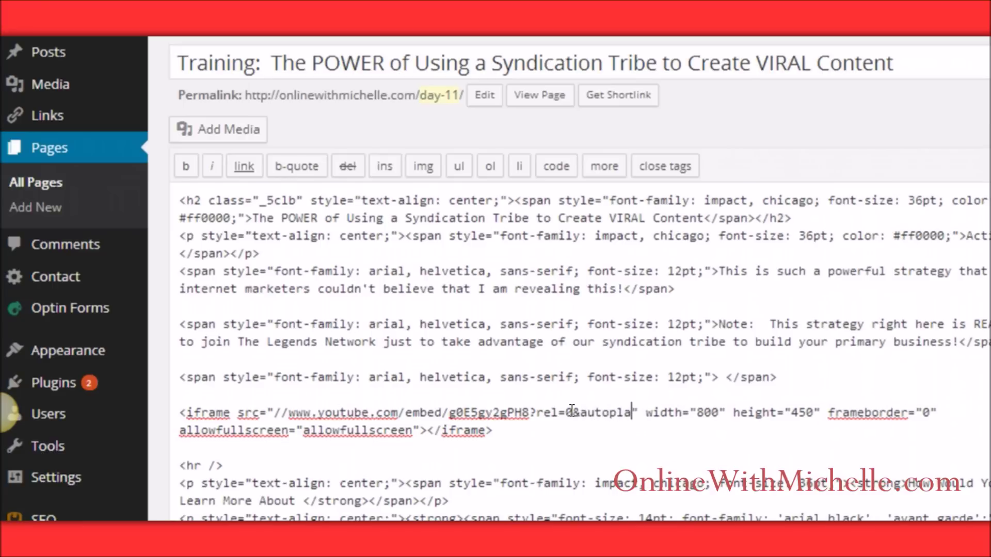
text(y=1)
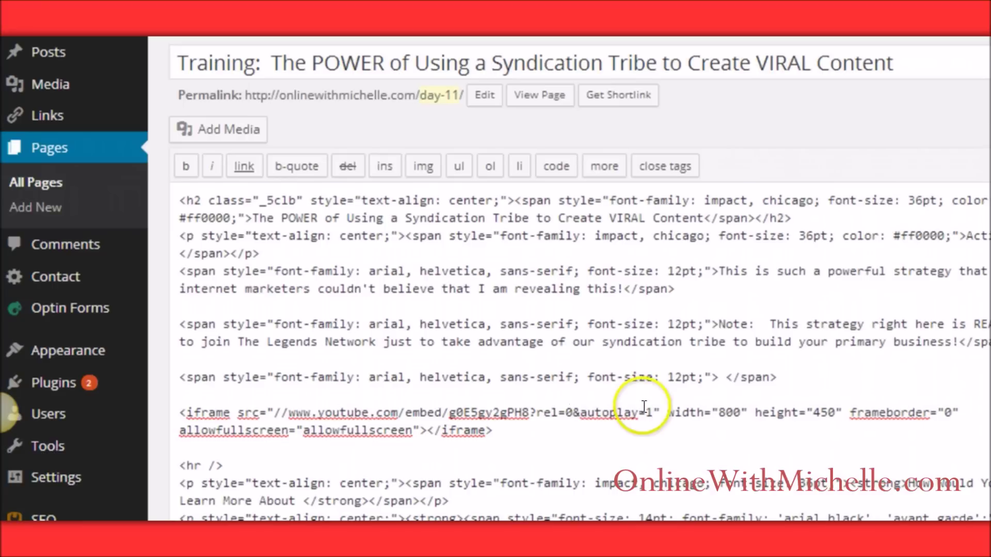
click(990, 337)
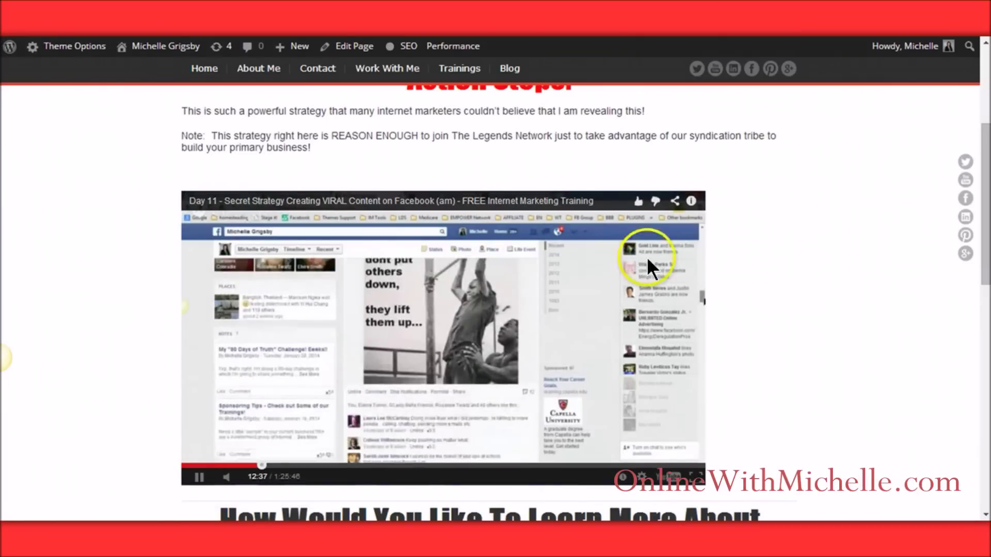
Step: Check the live video autoplays, rewind it near the start, and pause it at 1:30
click(195, 496)
drag(261, 470, 167, 465)
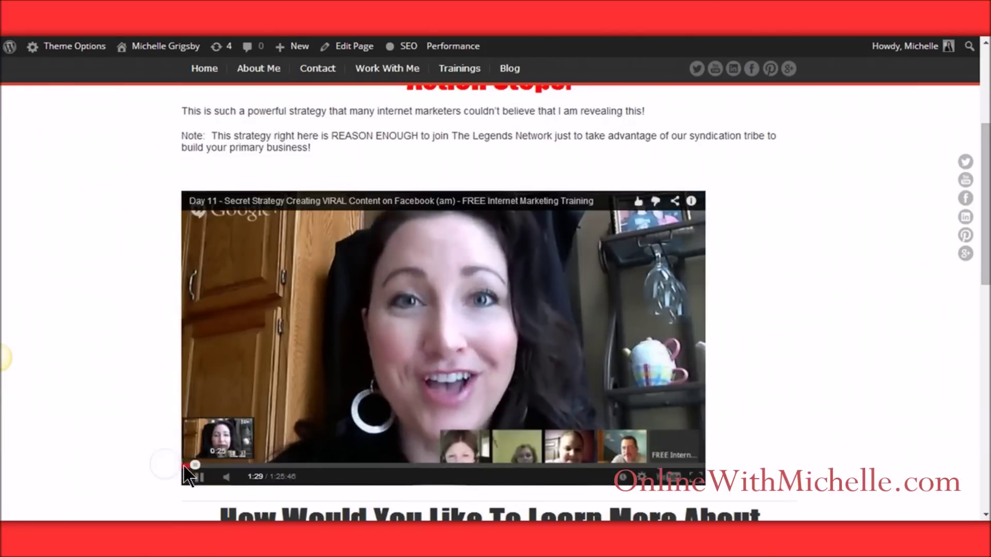
click(190, 479)
Step: In YouTube's Embed panel, tick 'Use old embed code' and copy the full object code
key(ctrl+w)
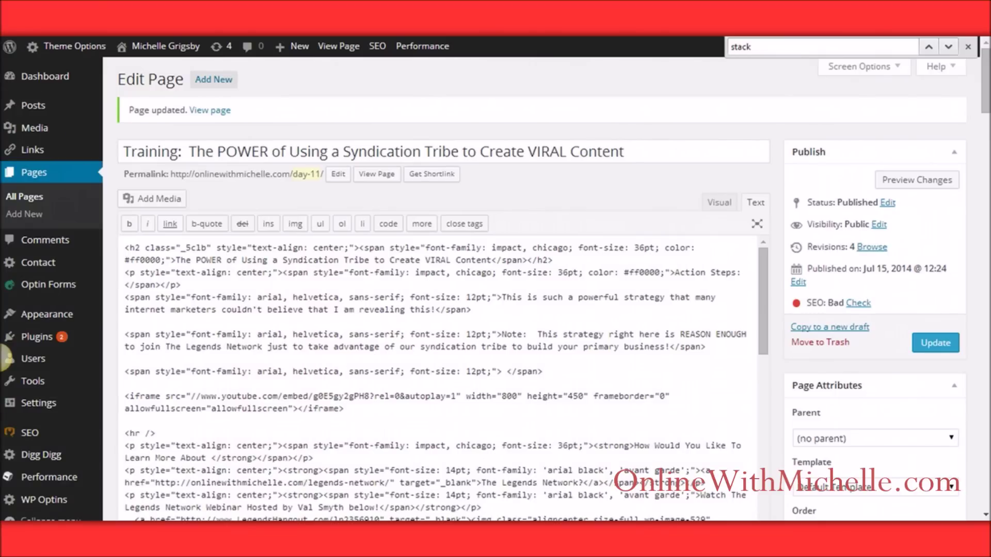
click(231, 45)
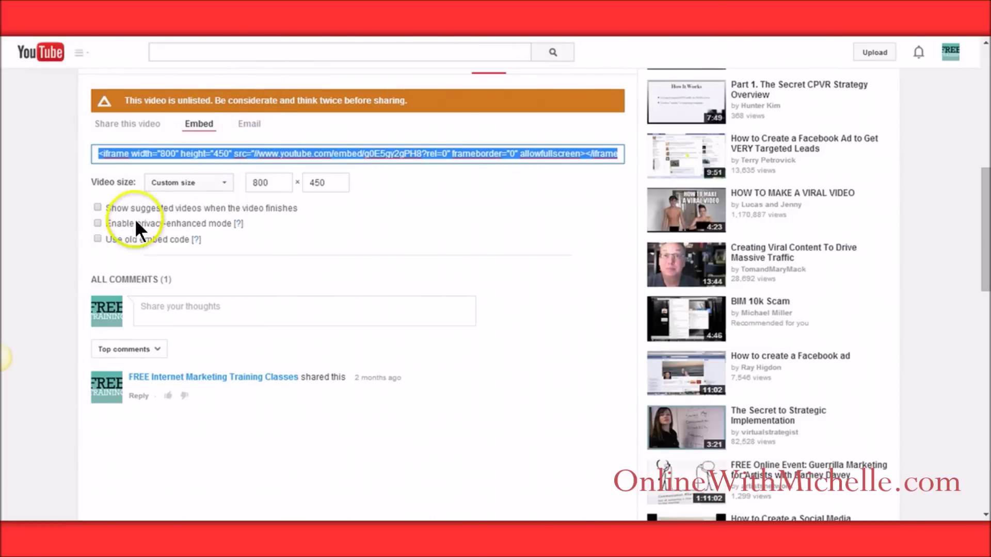
click(98, 239)
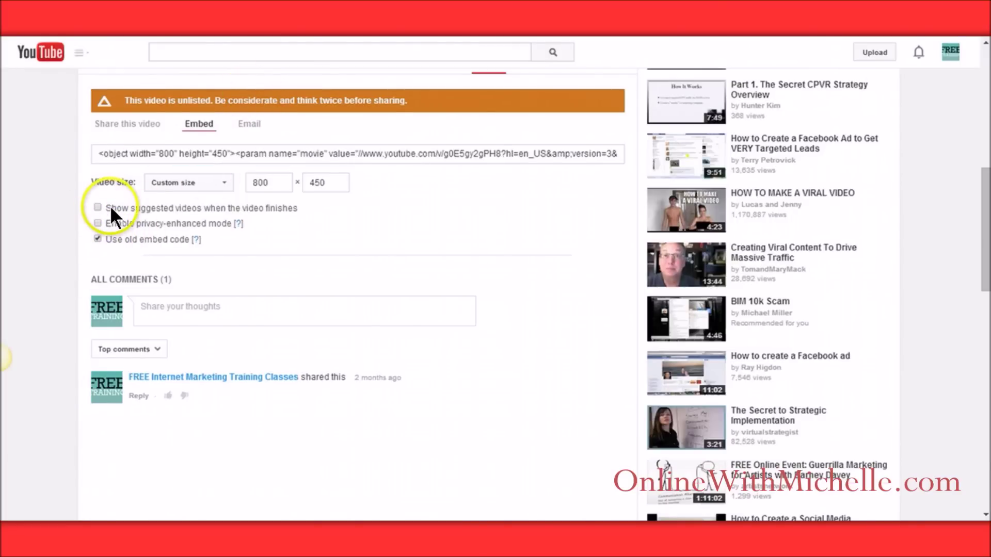
drag(95, 154, 724, 126)
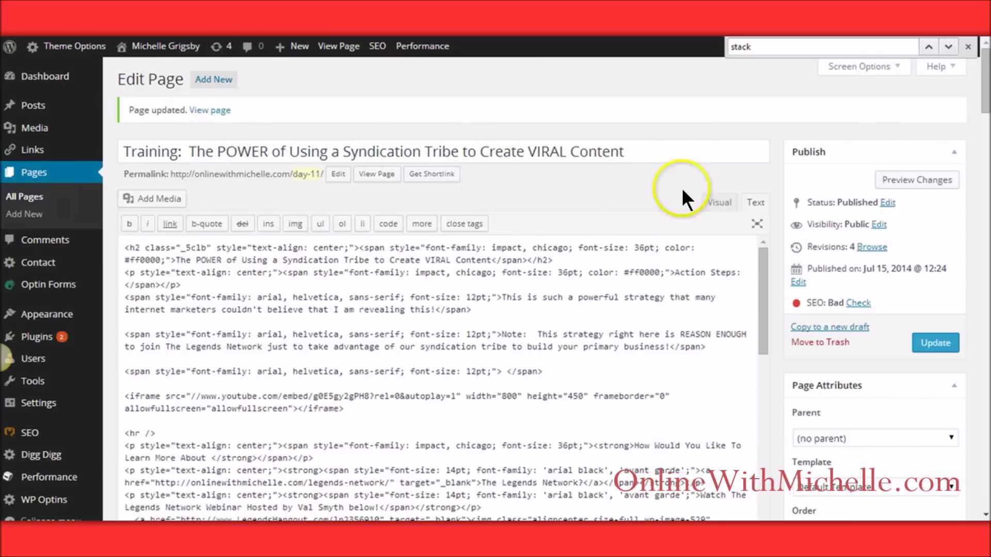
Step: Replace the embedded iframe video with an 'x' placeholder in the Visual view
click(716, 201)
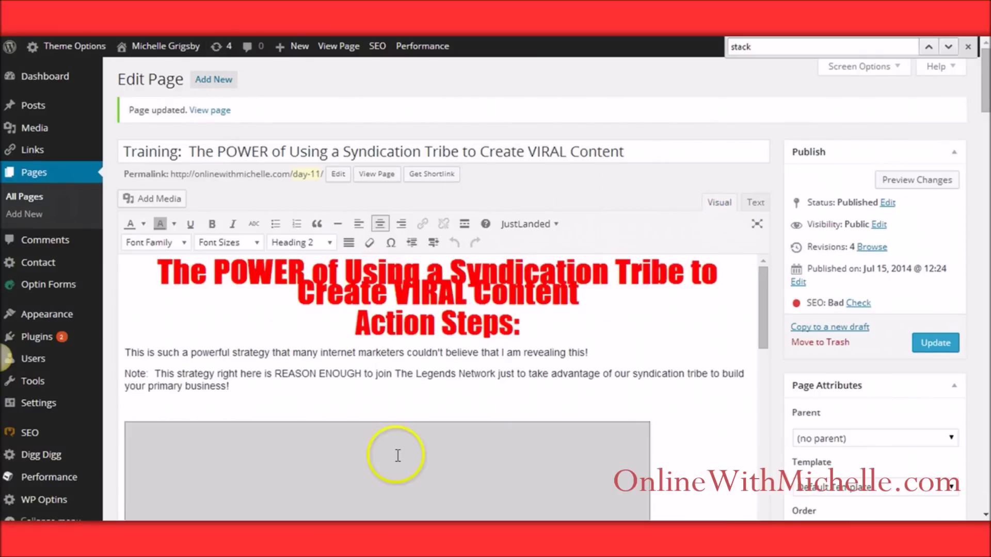
click(359, 471)
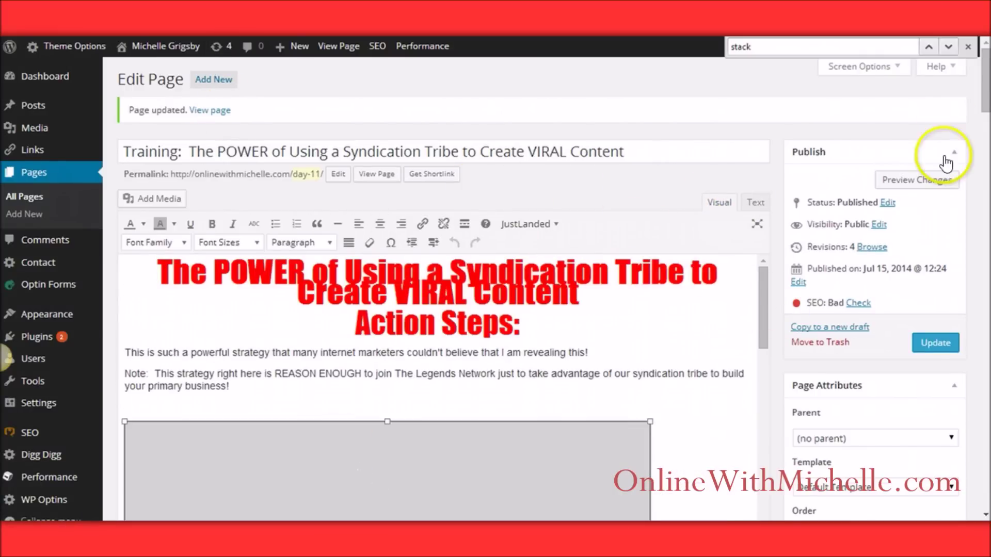
drag(985, 89, 986, 101)
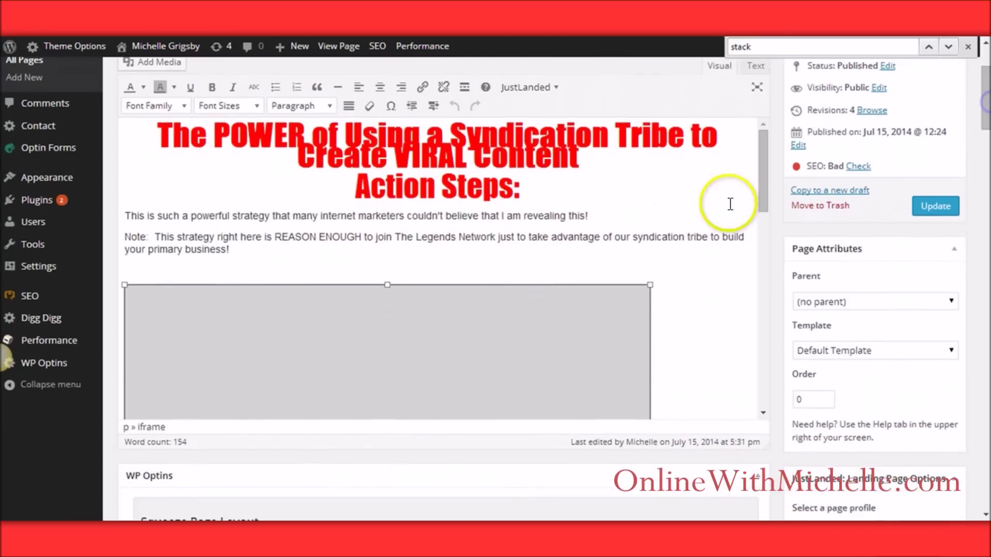
text(xxxxxxxxxxx)
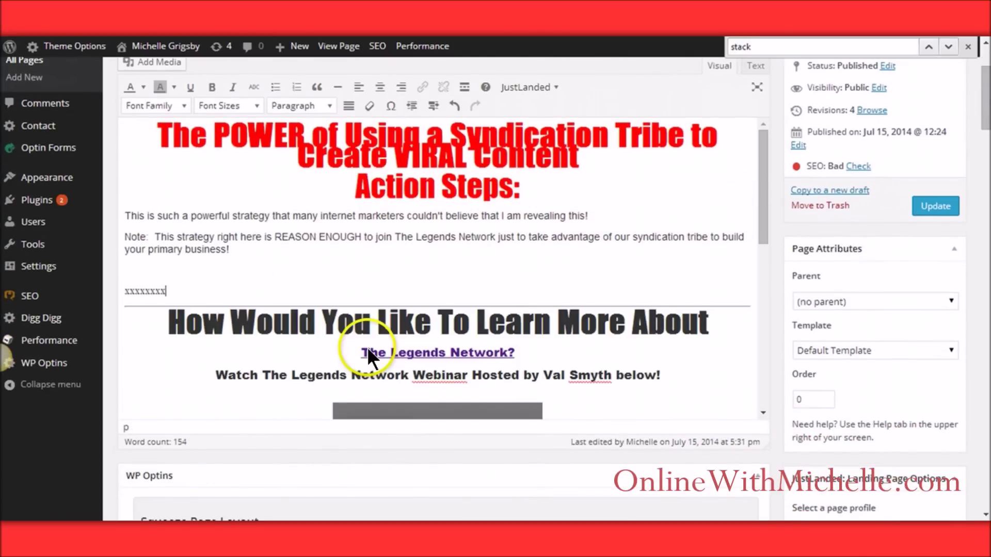
Step: Paste the copied object embed code over the x placeholder line in the Text view
click(754, 66)
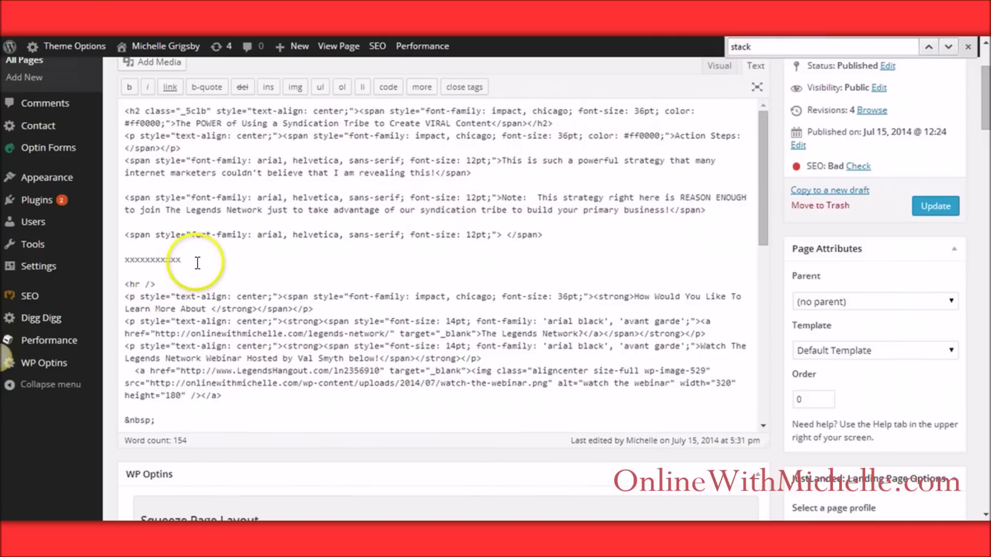
click(160, 255)
double_click(160, 255)
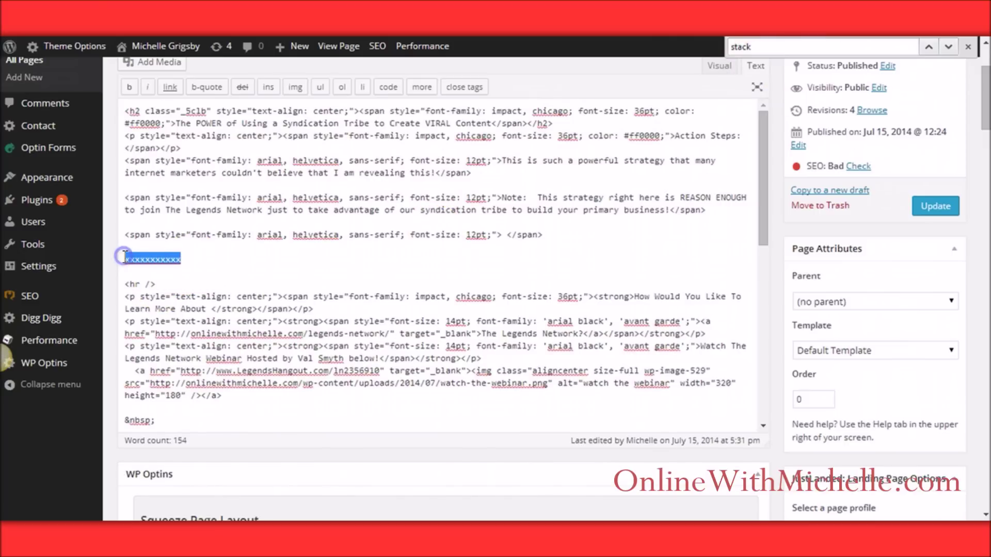
text(<object width="800" height="450"><param name="movie" value="//www.youtube.com/v/g0E5gy2gPH8?hl=en_US&amp;version=3&amp;rel=0"></param><param name="allowFullScreen" value="true"></param><param name="allowscriptaccess" value="always"></param><embed src="//www.youtube.com/v/g0E5gy2gPH8?hl=en_US&amp;version=3&amp;rel=0" type="application/x-shockwave-flash" width="800" height="450" allowscriptaccess="always" allowfullscreen="true"></embed></object>)
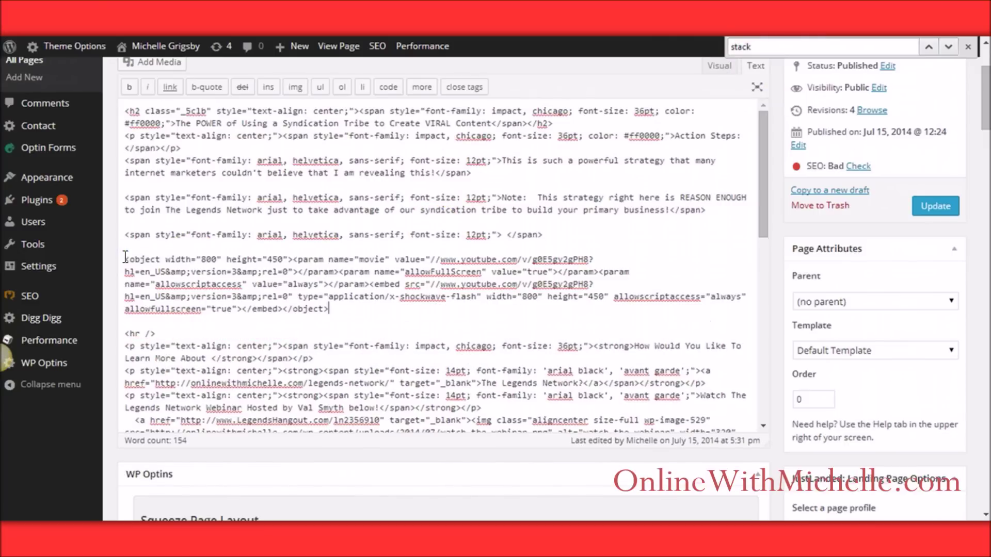
click(256, 263)
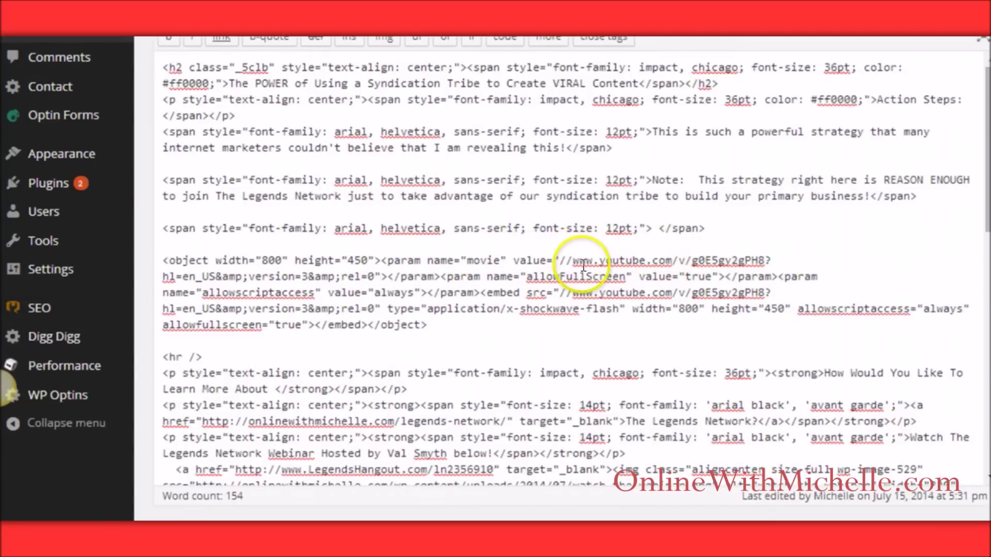
Step: Add &autoplay=1 after rel=0 in both the movie param and embed src URLs, then update
click(374, 272)
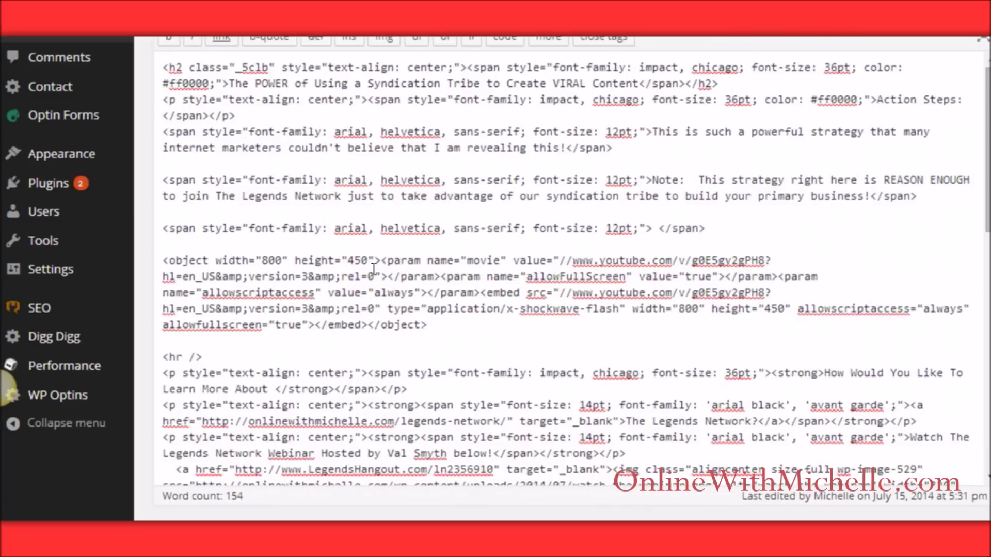
text(&a)
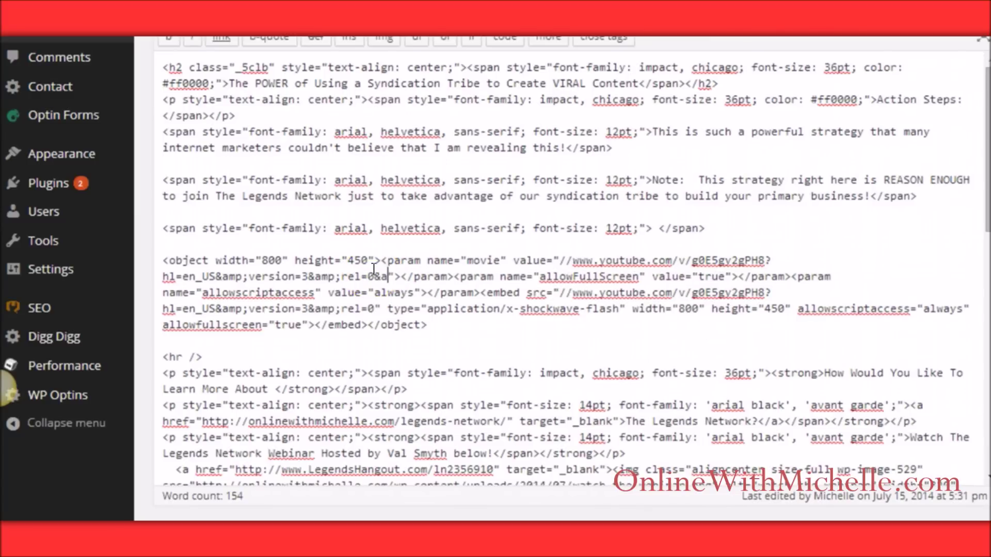
text(utoplay)
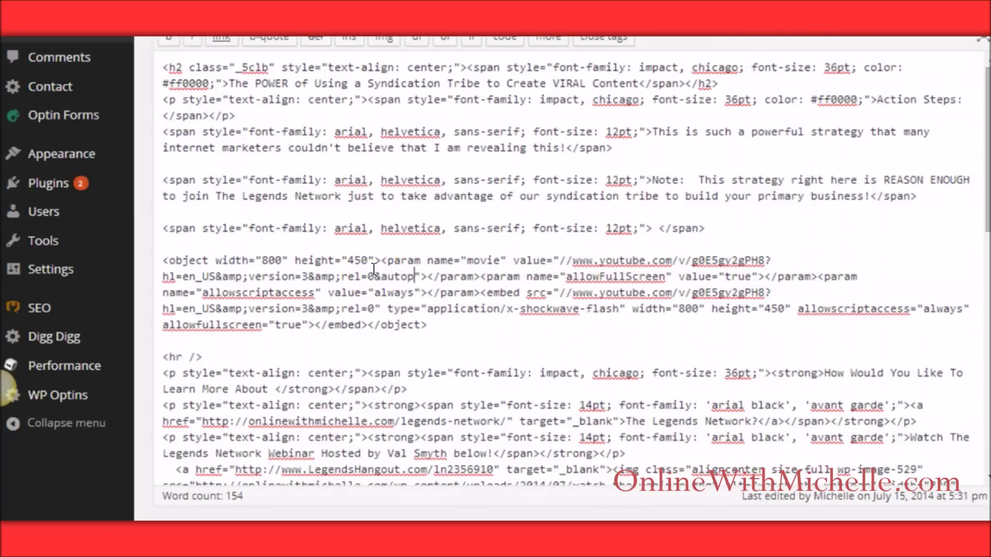
text(=1)
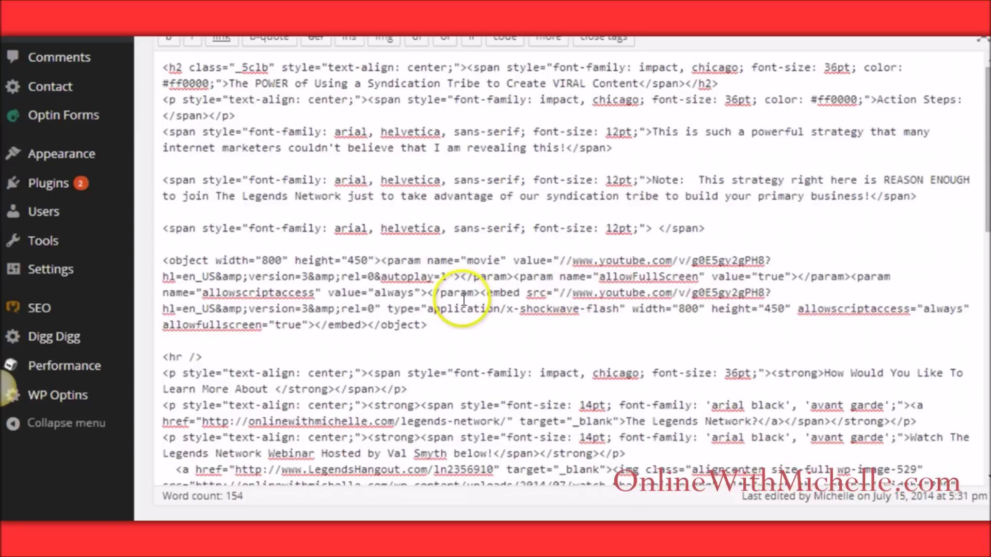
click(376, 306)
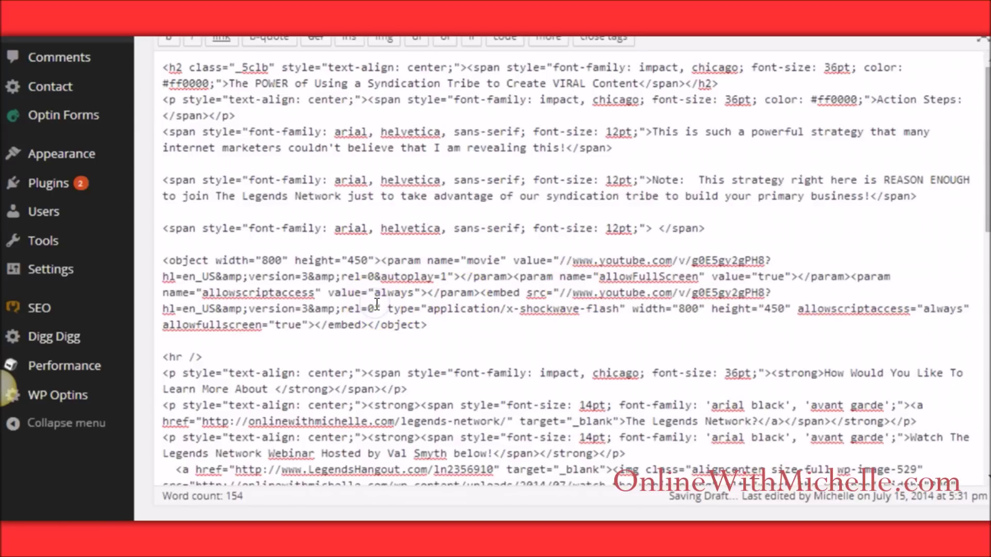
text(&autopl)
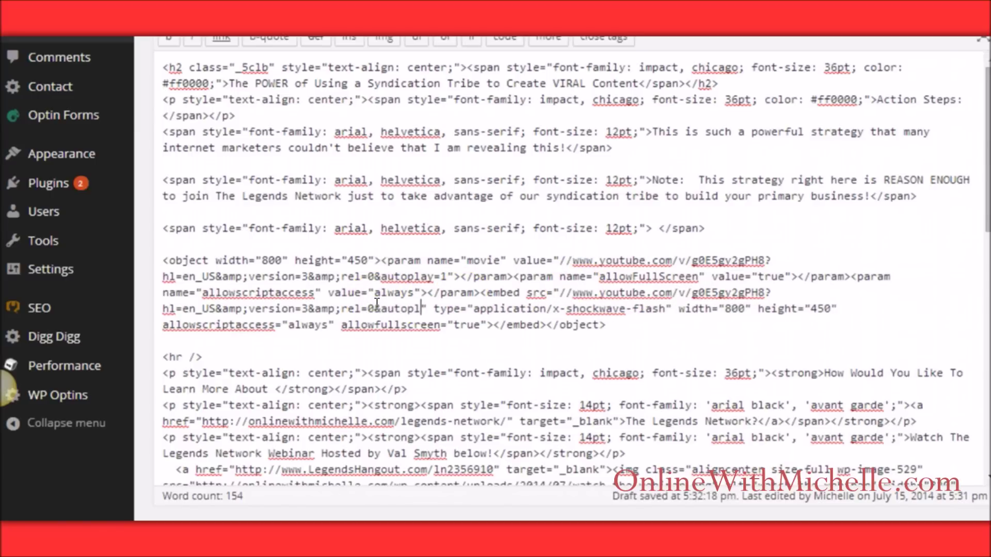
text(ay=1)
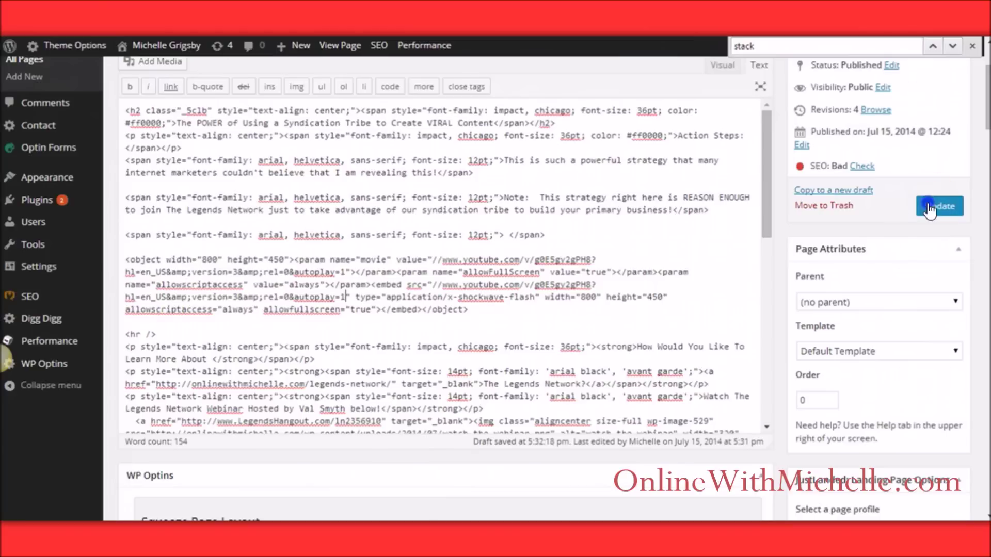
click(929, 206)
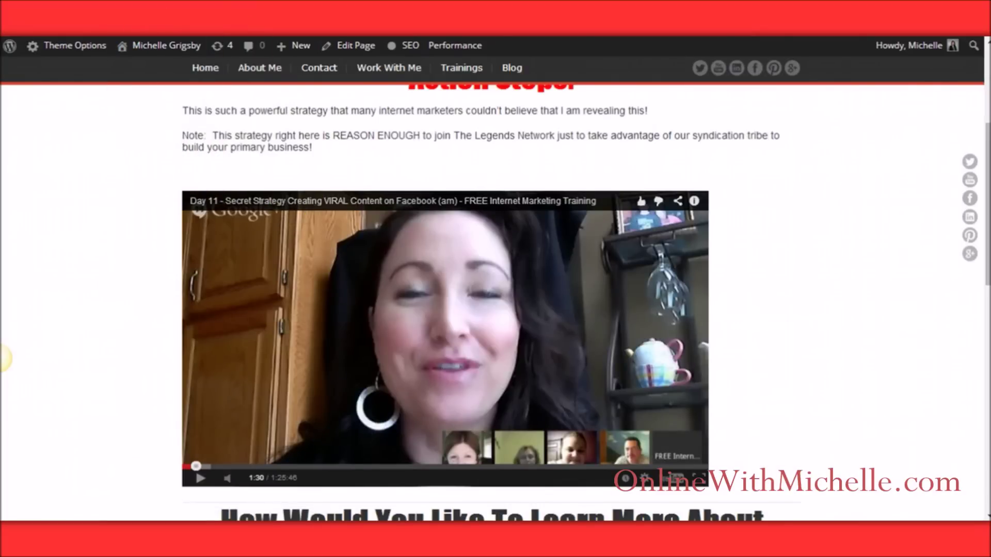
Step: Reload the live training page and rewind the Day 11 object-embedded video to 0:00
key(F5)
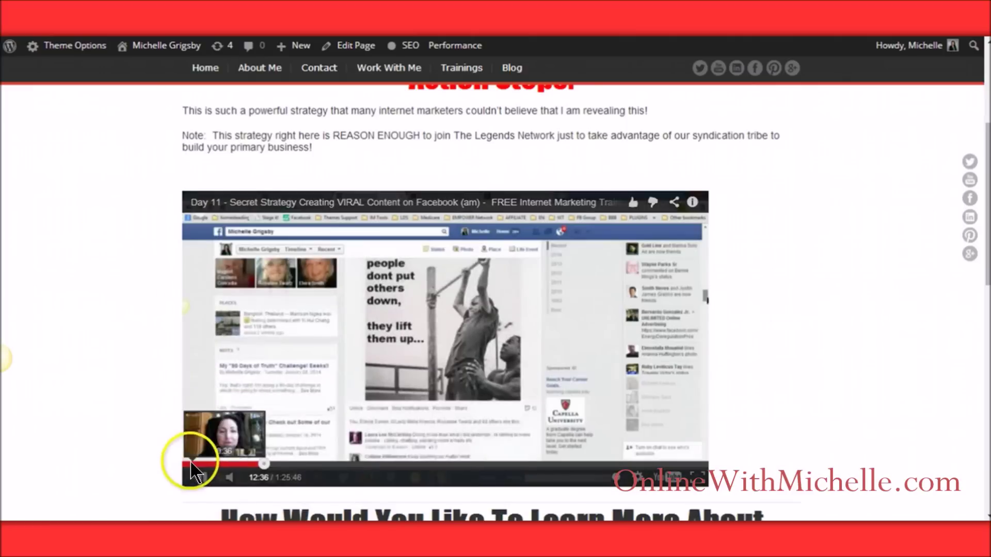
click(187, 462)
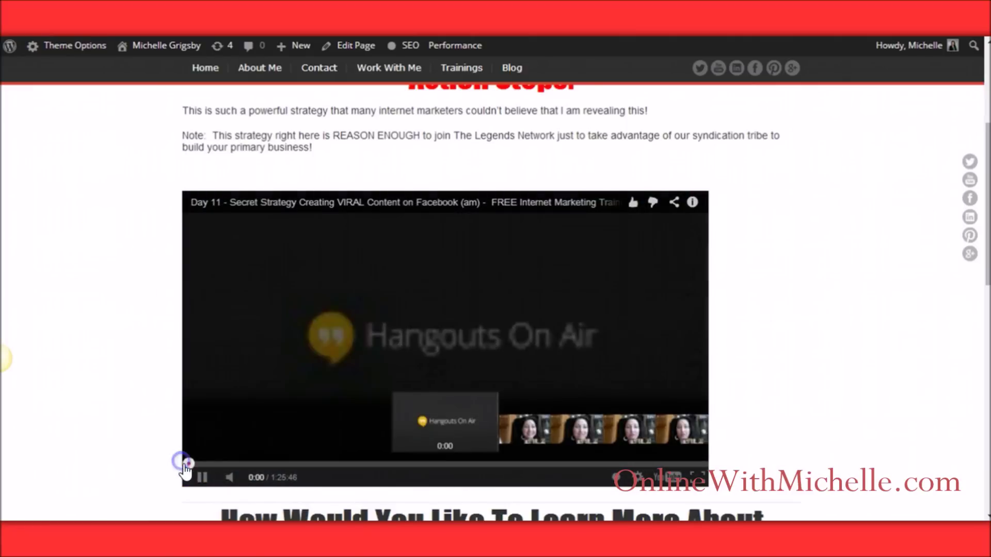